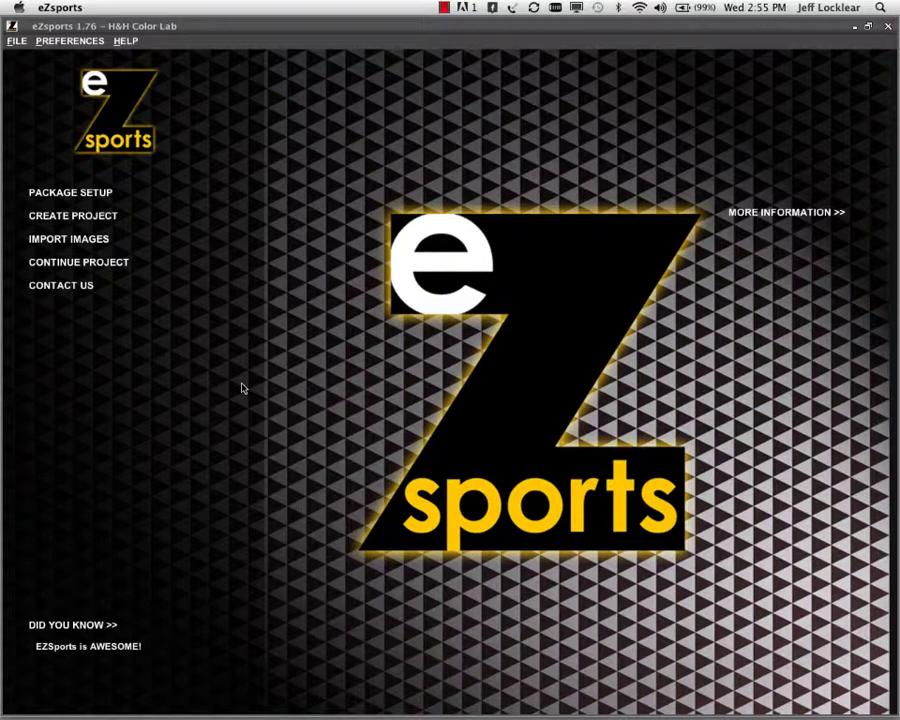
# - Create a new project named 'YMCA' with Sample3 as its Package Group
pyautogui.click(113, 221)
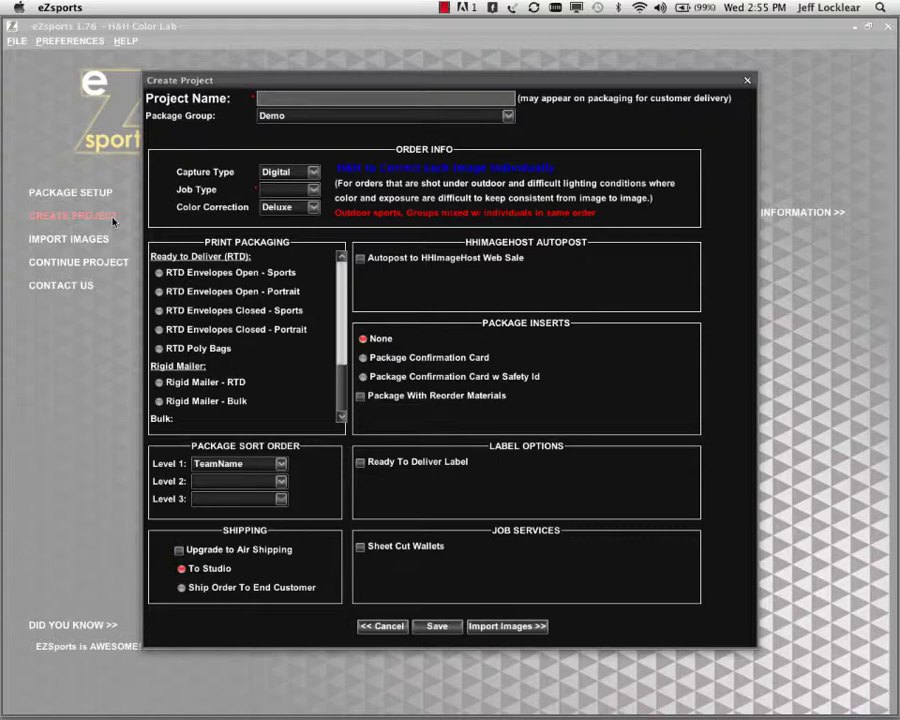
pyautogui.write('YMCA')
pyautogui.click(507, 117)
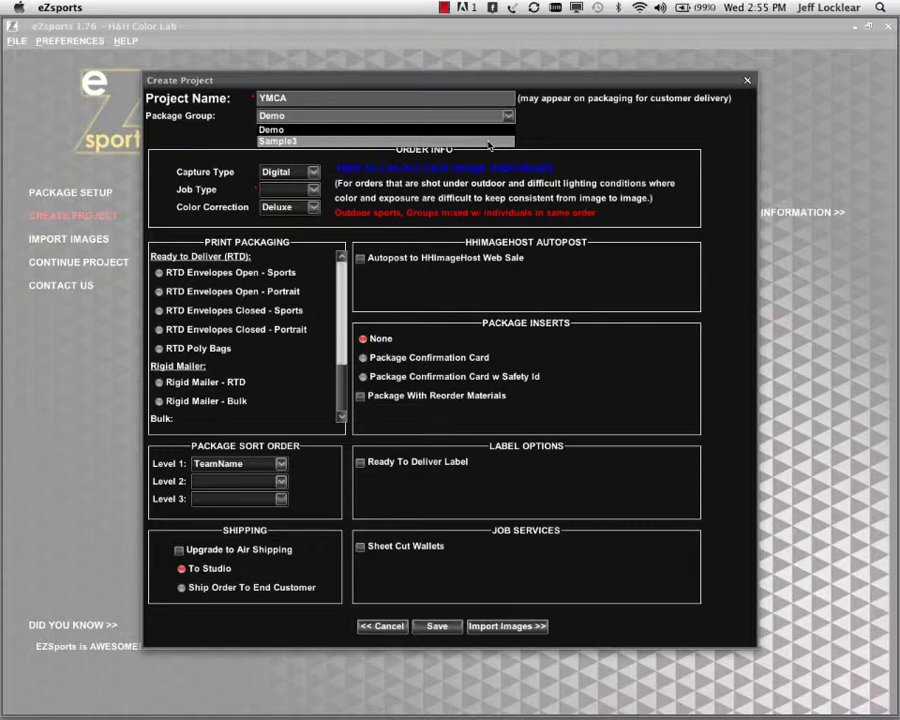
pyautogui.click(489, 142)
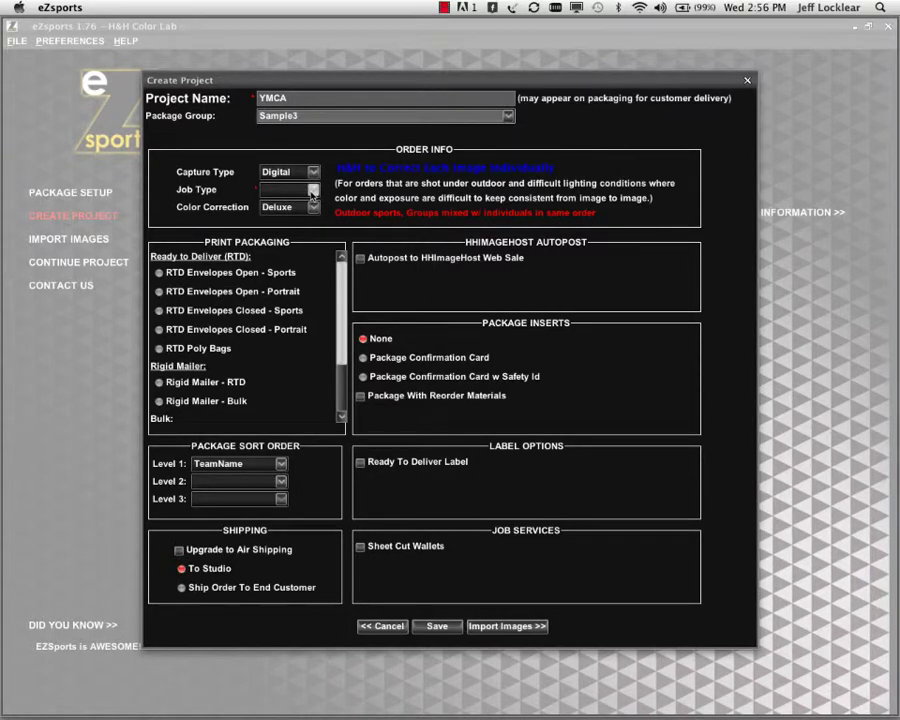
# - Set Job Type to Sports and Color Correction to Standard
pyautogui.click(312, 191)
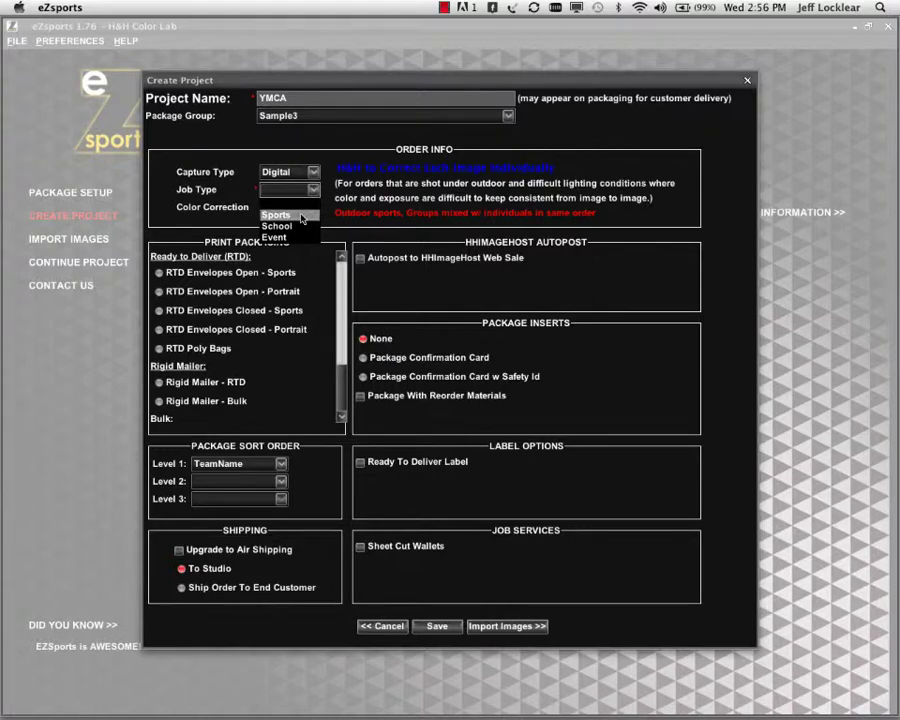
pyautogui.click(301, 216)
pyautogui.click(312, 207)
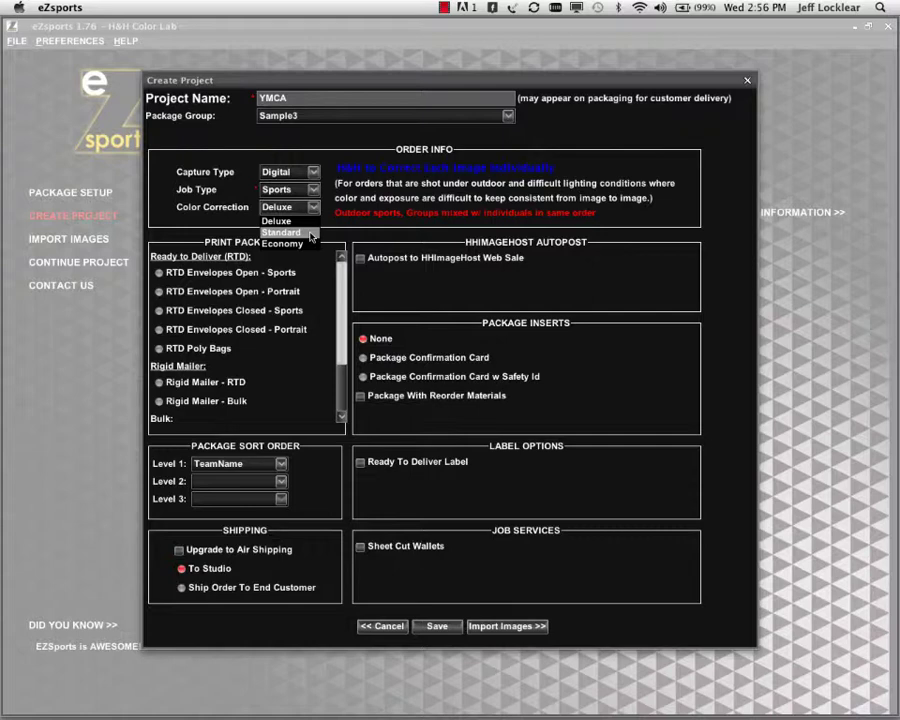
pyautogui.click(311, 233)
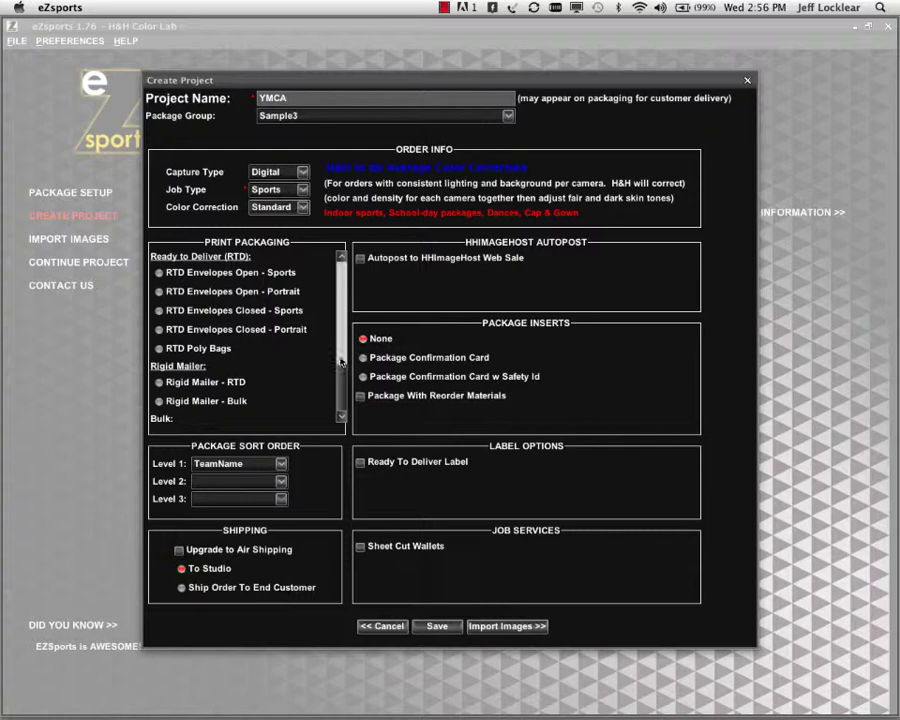
# - Select 'RTD Envelopes Closed - Sports' as the Print Packaging option
pyautogui.scroll(-2, 340, 413)
pyautogui.scroll(-2, 340, 413)
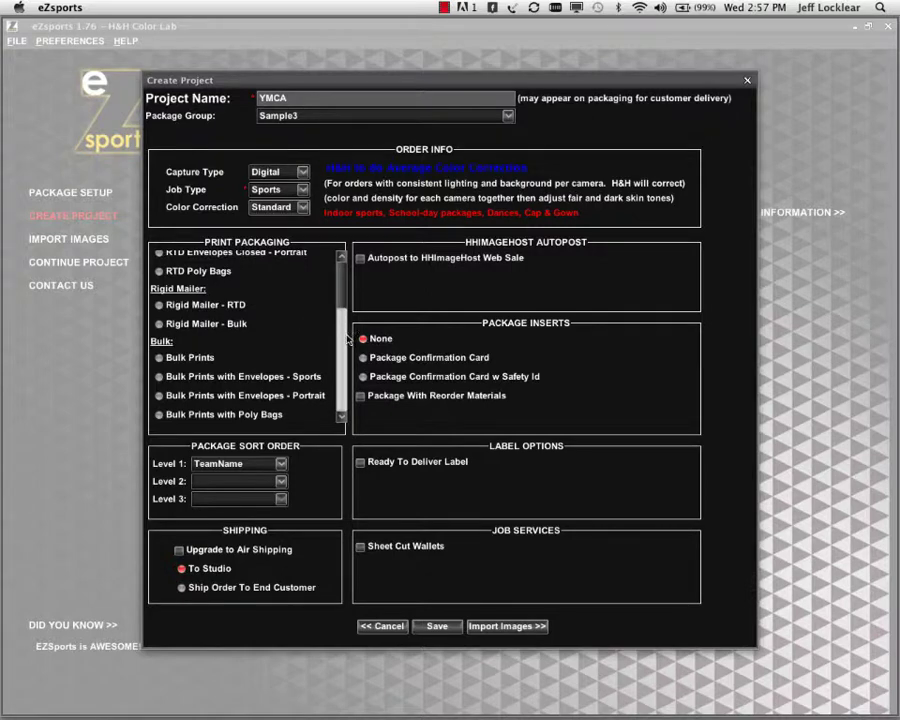
pyautogui.scroll(2, 344, 320)
pyautogui.scroll(2, 343, 310)
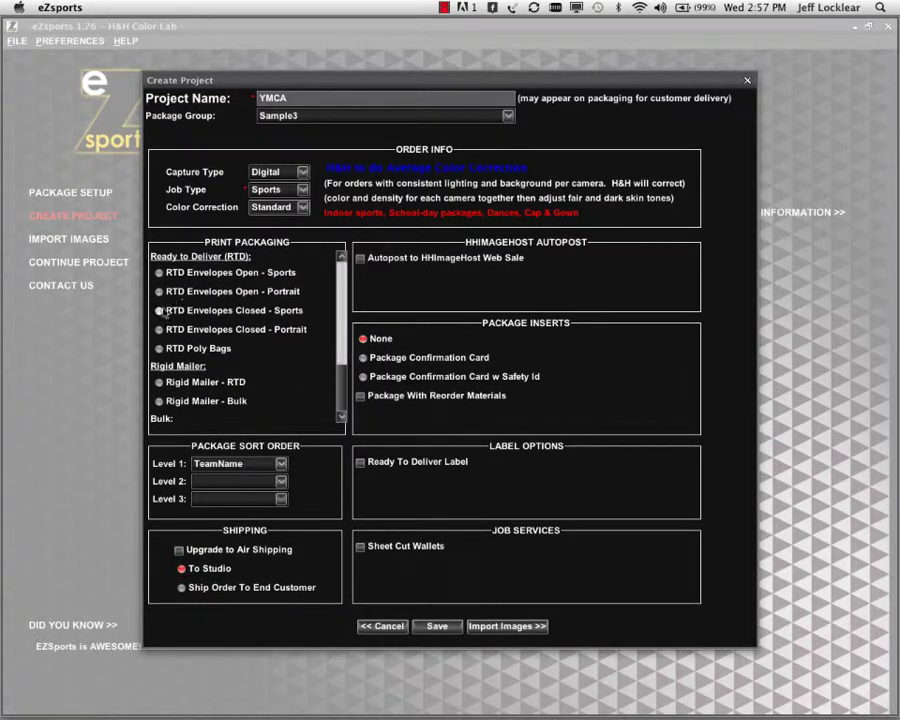
pyautogui.click(158, 310)
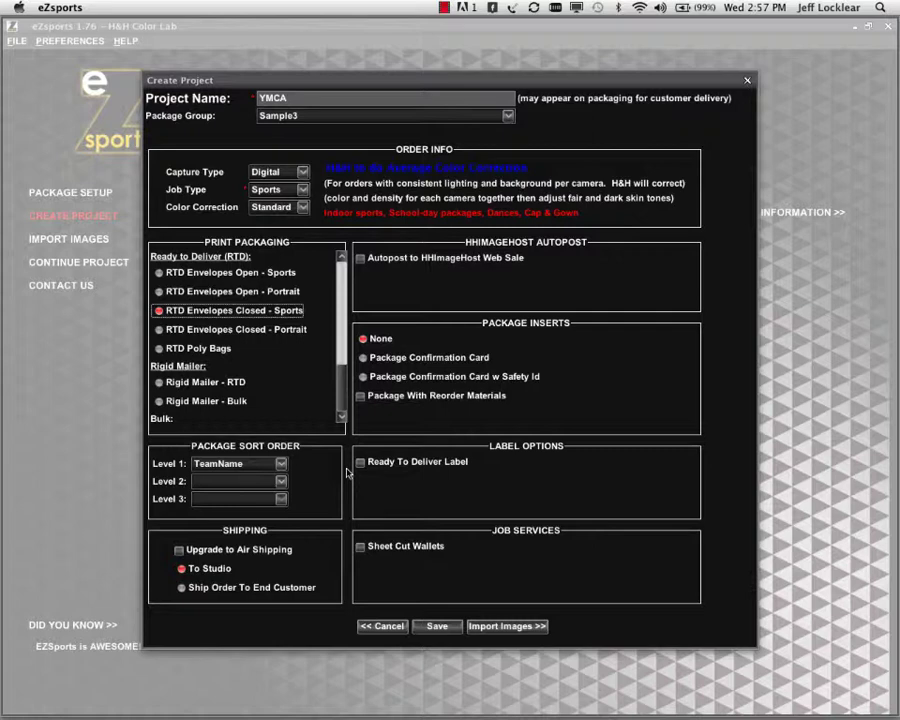
# - Keep TeamName as sort Level 1 and set Level 2 to FullName
pyautogui.click(282, 465)
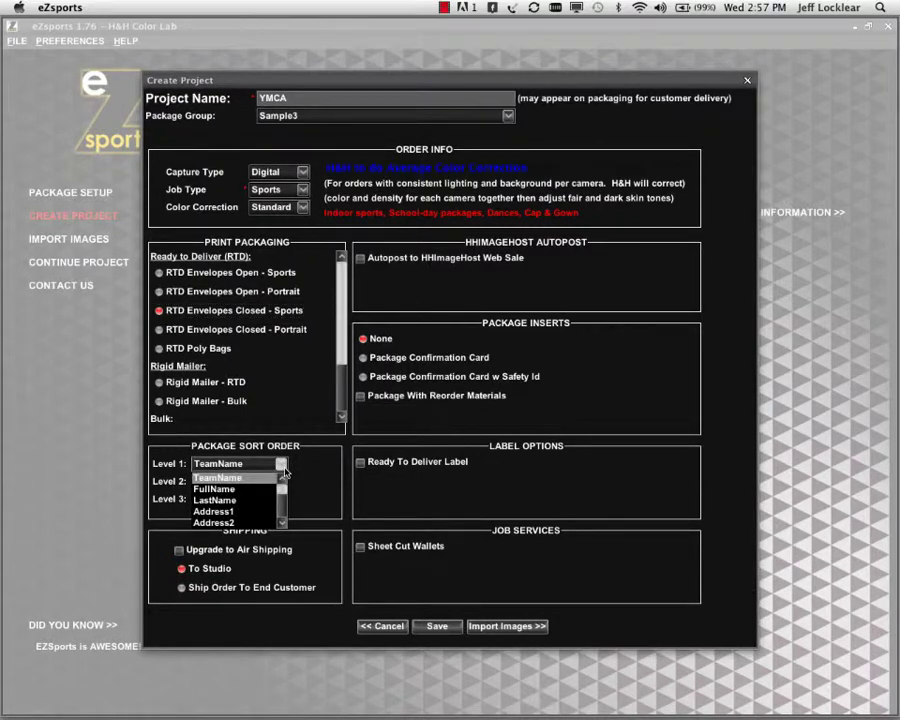
pyautogui.click(285, 470)
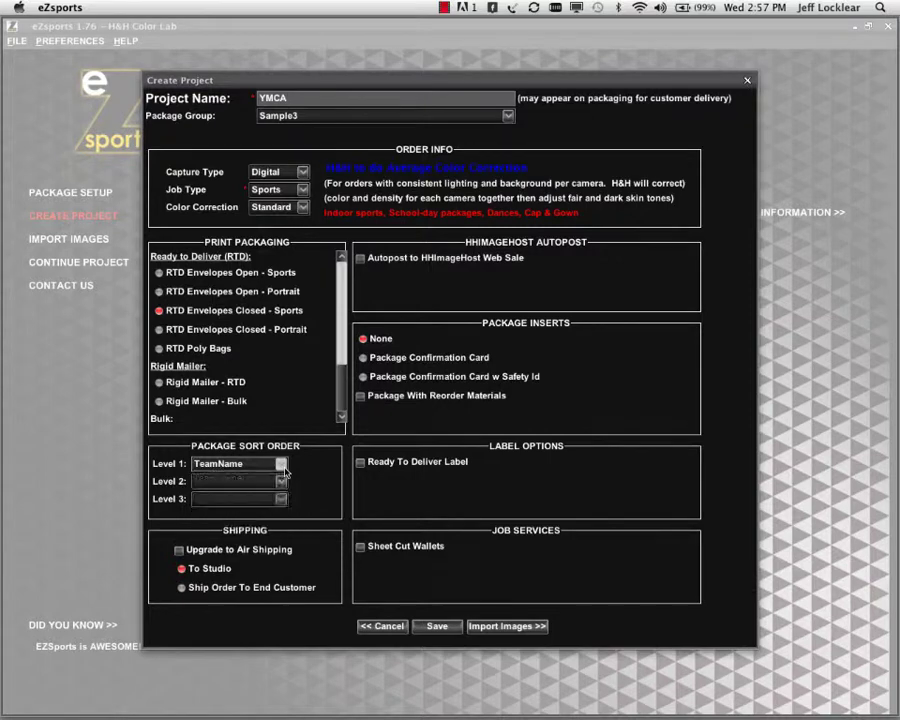
pyautogui.click(282, 483)
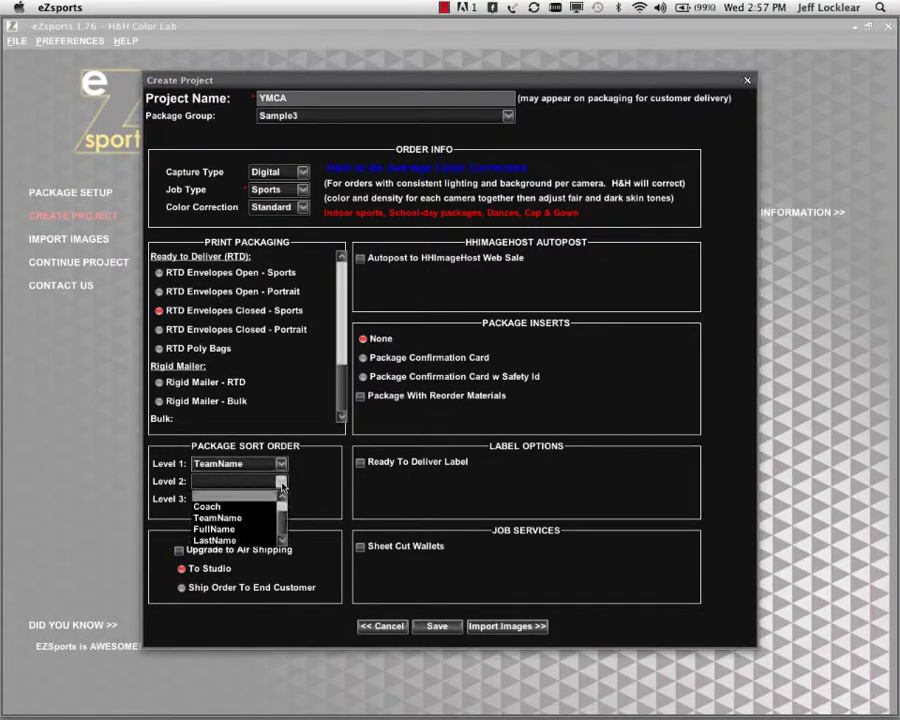
pyautogui.press('Down')
pyautogui.press('Down')
pyautogui.press('Down')
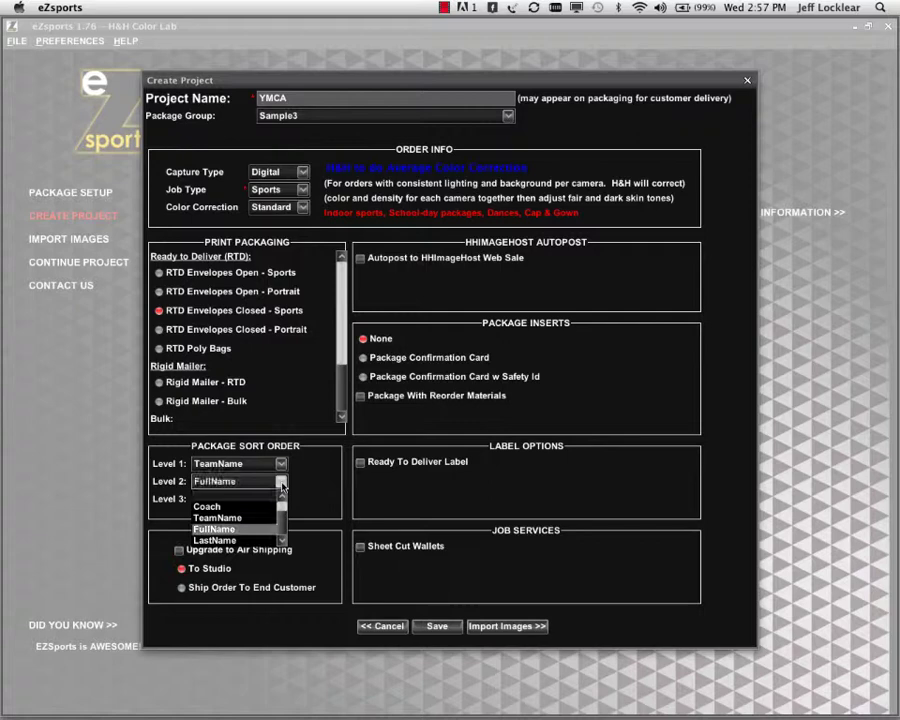
pyautogui.press('Return')
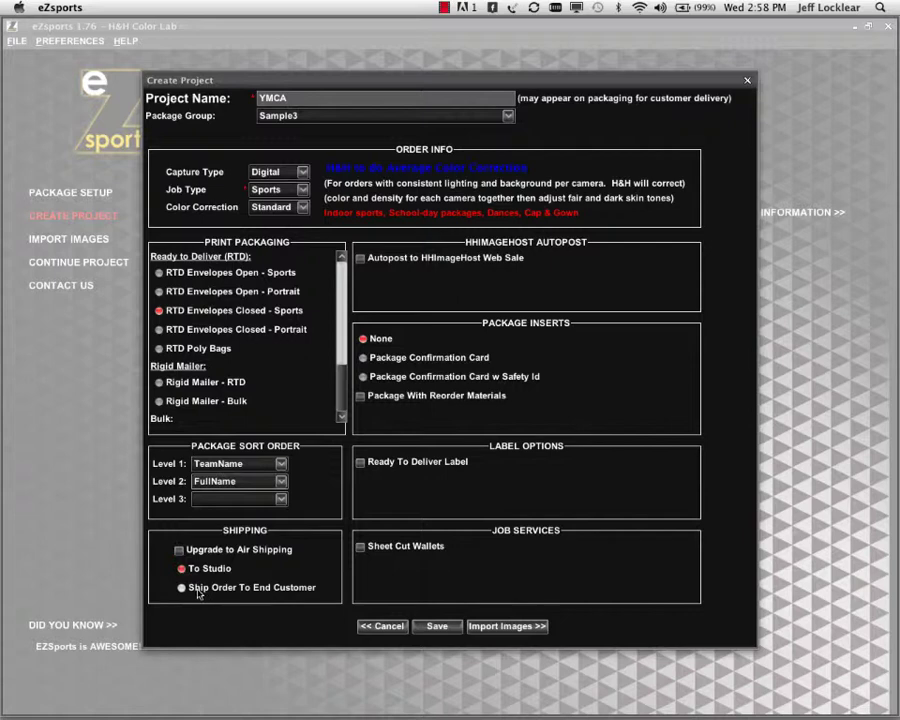
pyautogui.click(181, 589)
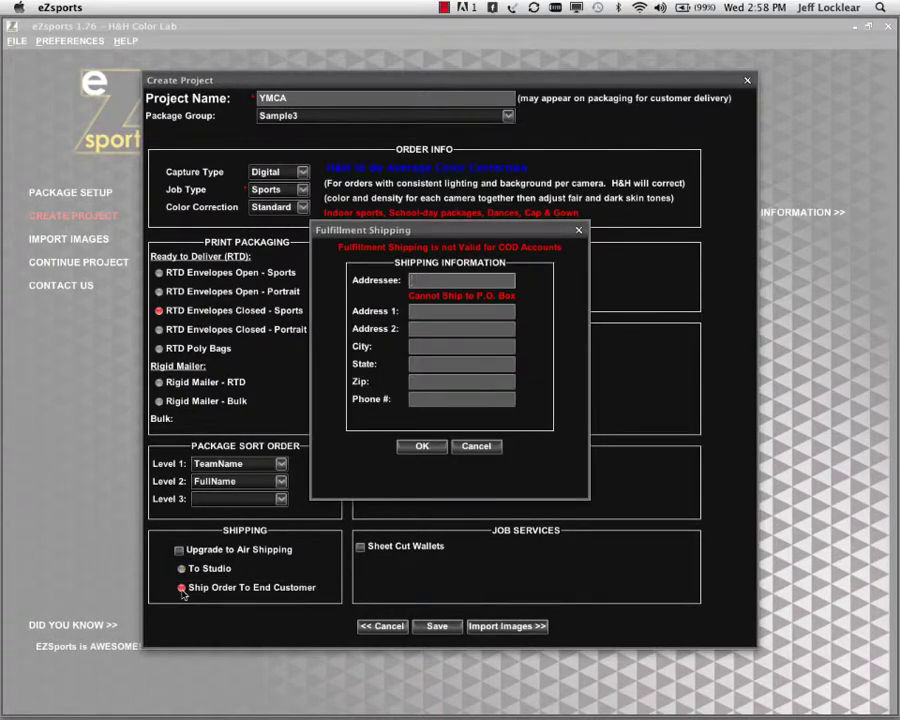
pyautogui.click(437, 450)
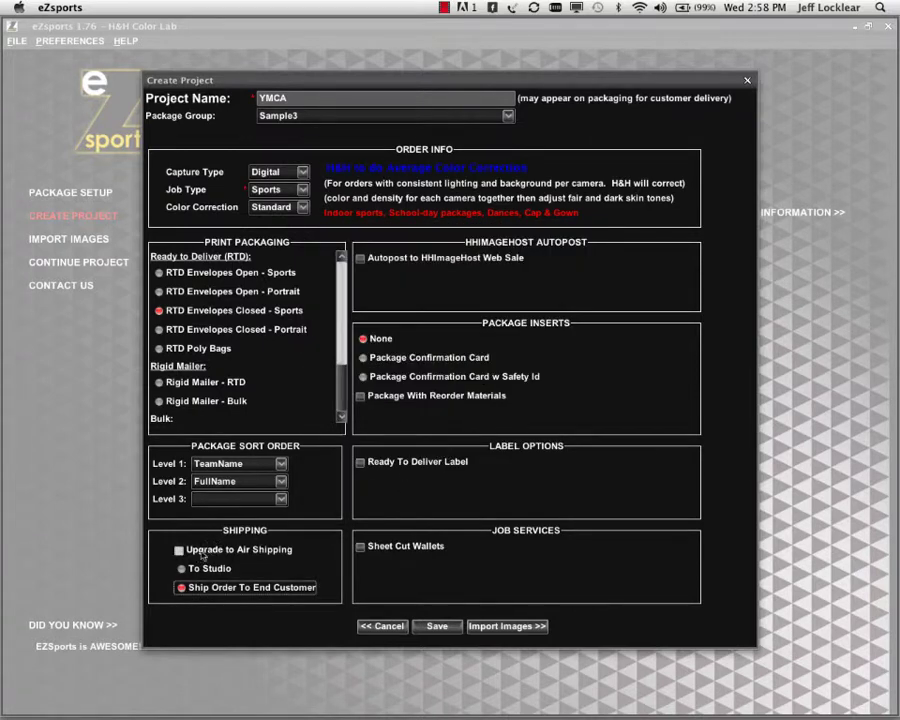
pyautogui.click(182, 569)
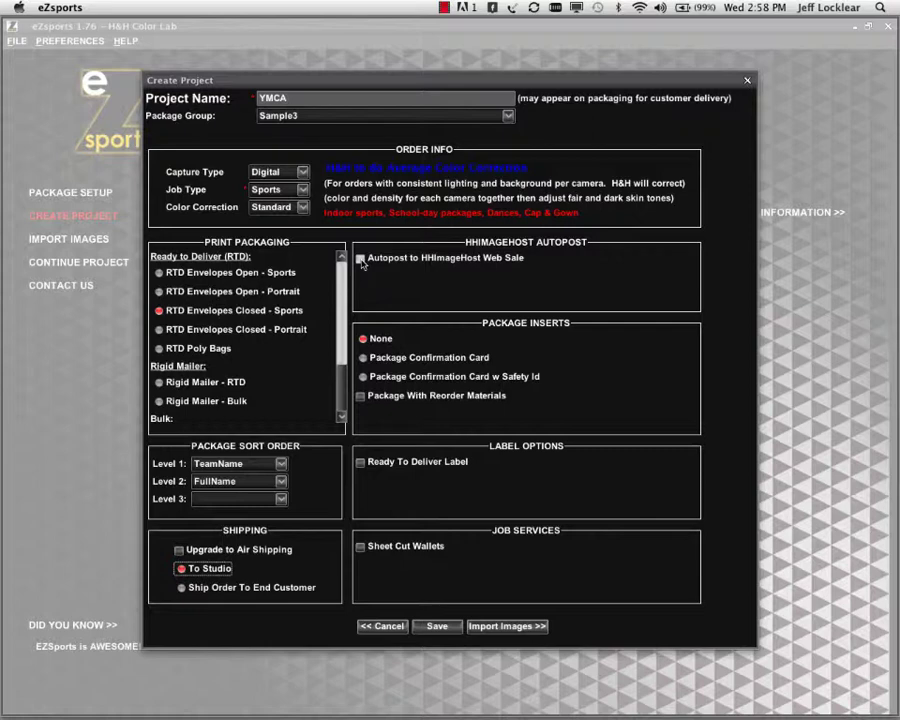
pyautogui.click(361, 259)
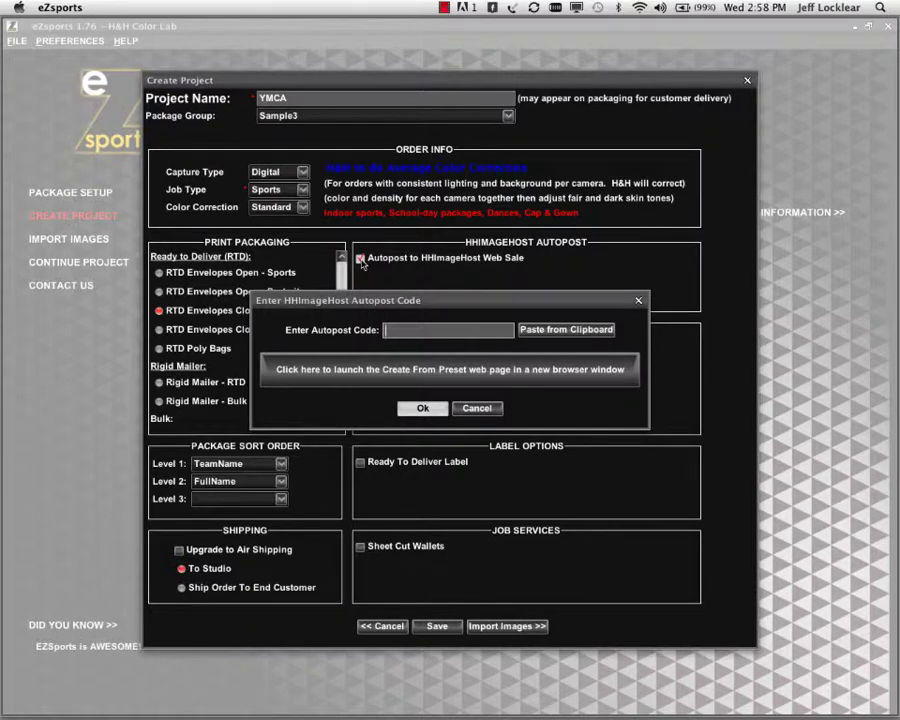
pyautogui.click(476, 408)
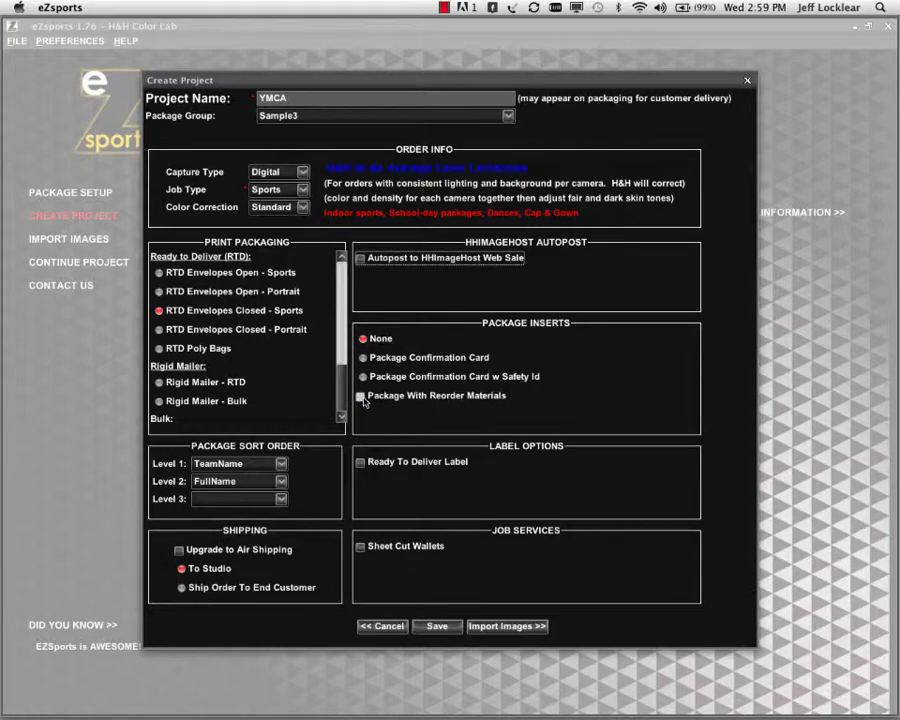
# - Leave Package With Reorder Materials unticked and tick Ready To Deliver Label
pyautogui.click(362, 398)
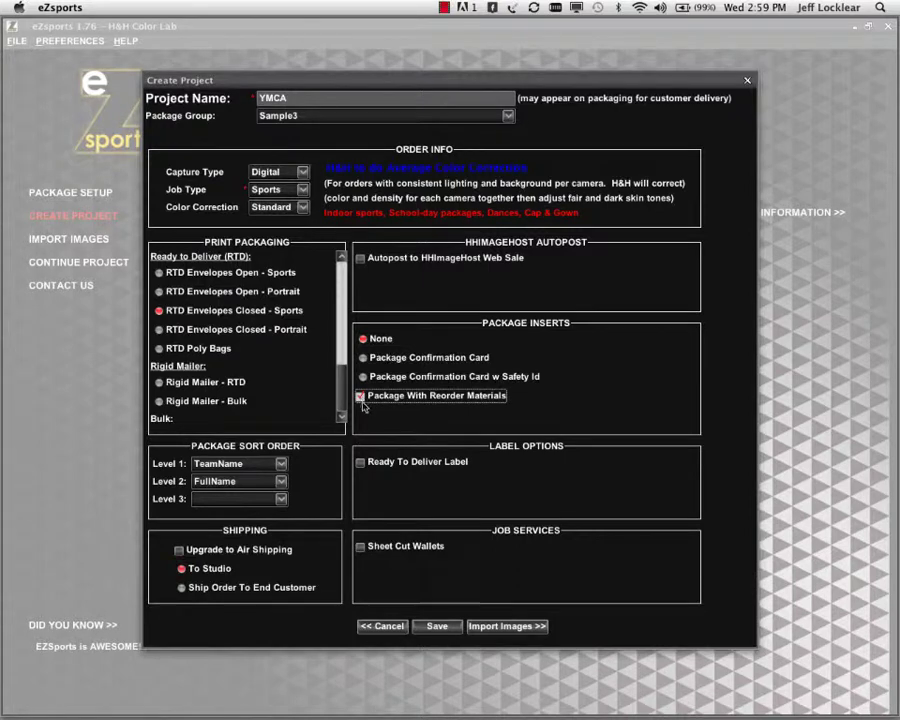
pyautogui.click(361, 398)
pyautogui.click(361, 463)
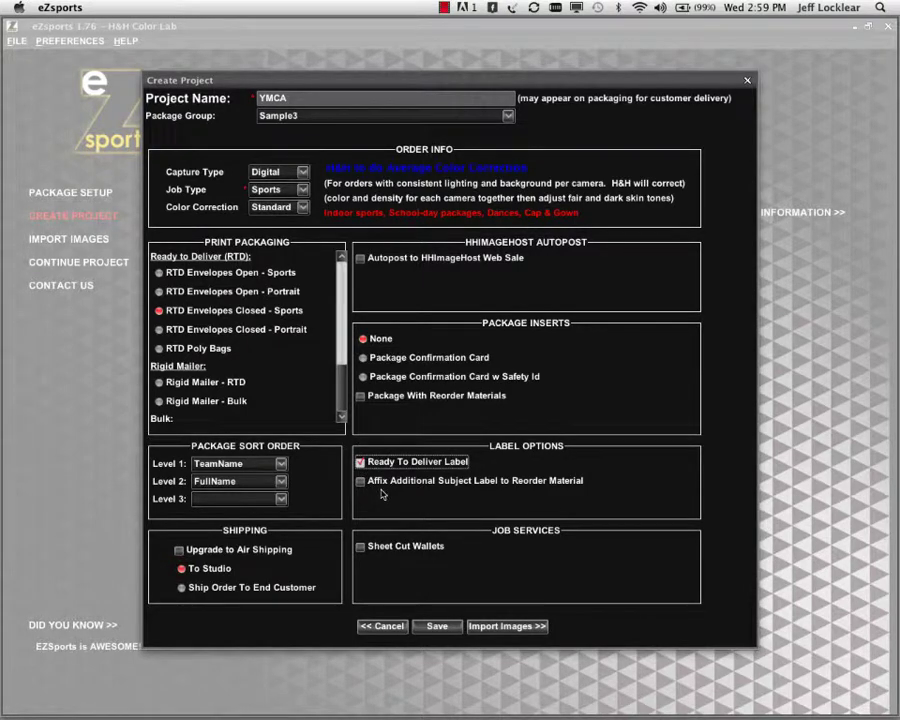
# - Tick Affix Additional Subject Label, untick Ready To Deliver Label, and proceed to Import Images
pyautogui.click(361, 483)
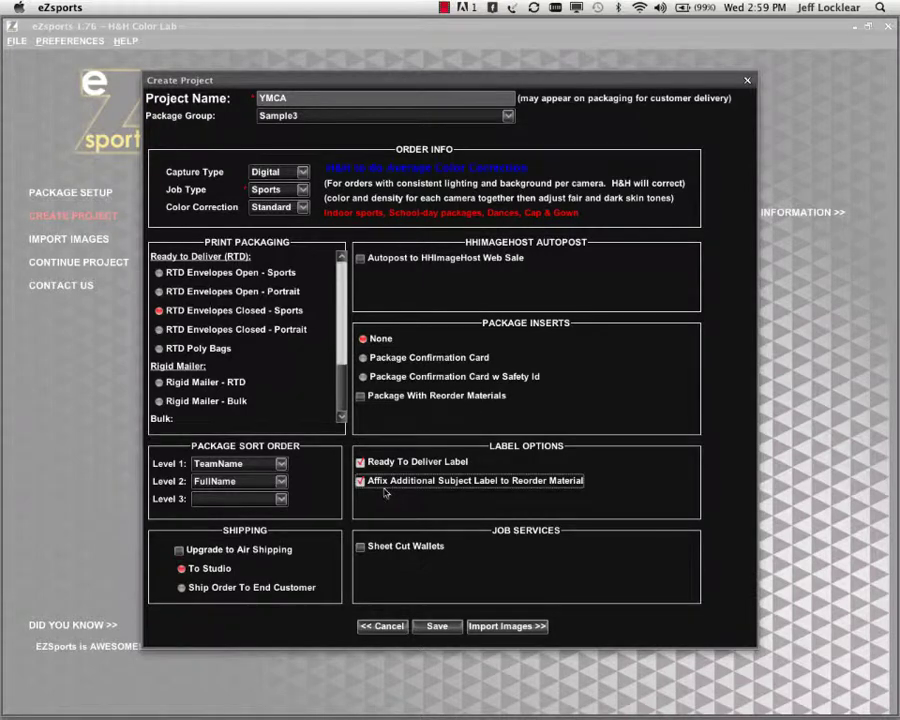
pyautogui.click(360, 463)
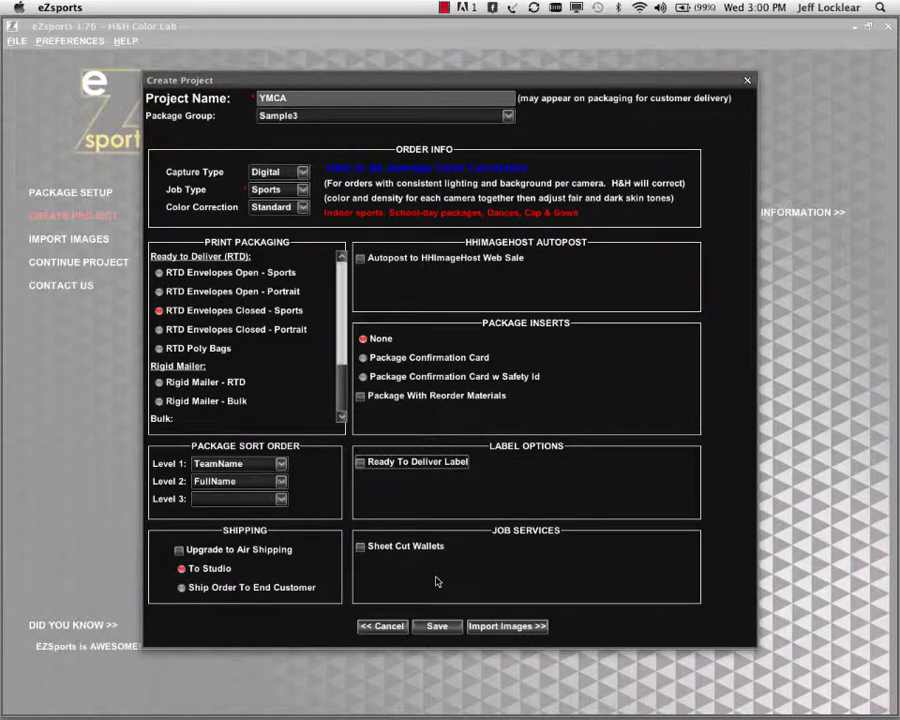
pyautogui.click(486, 626)
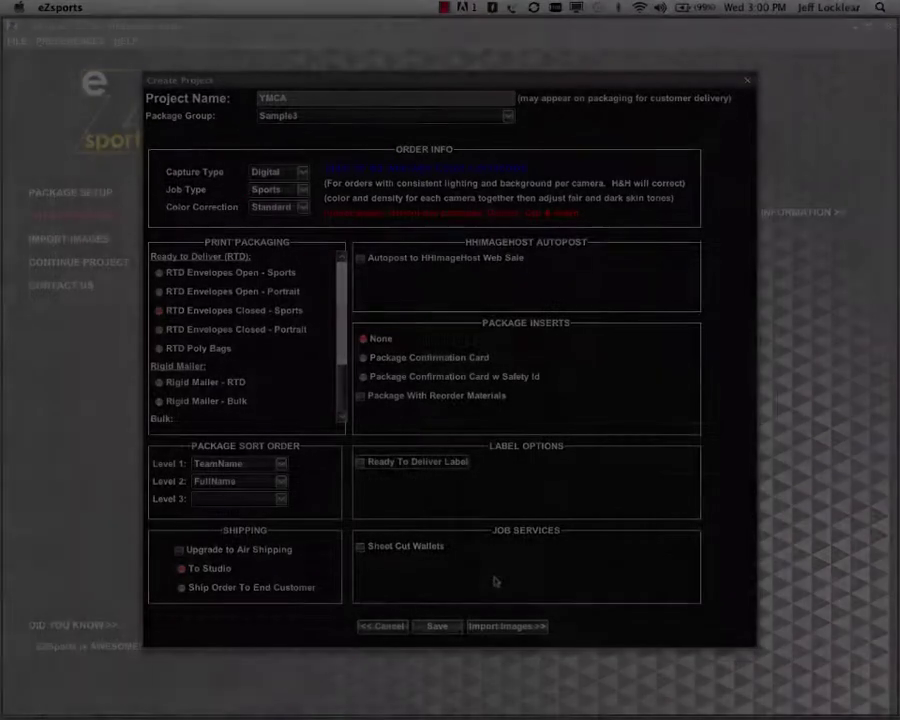